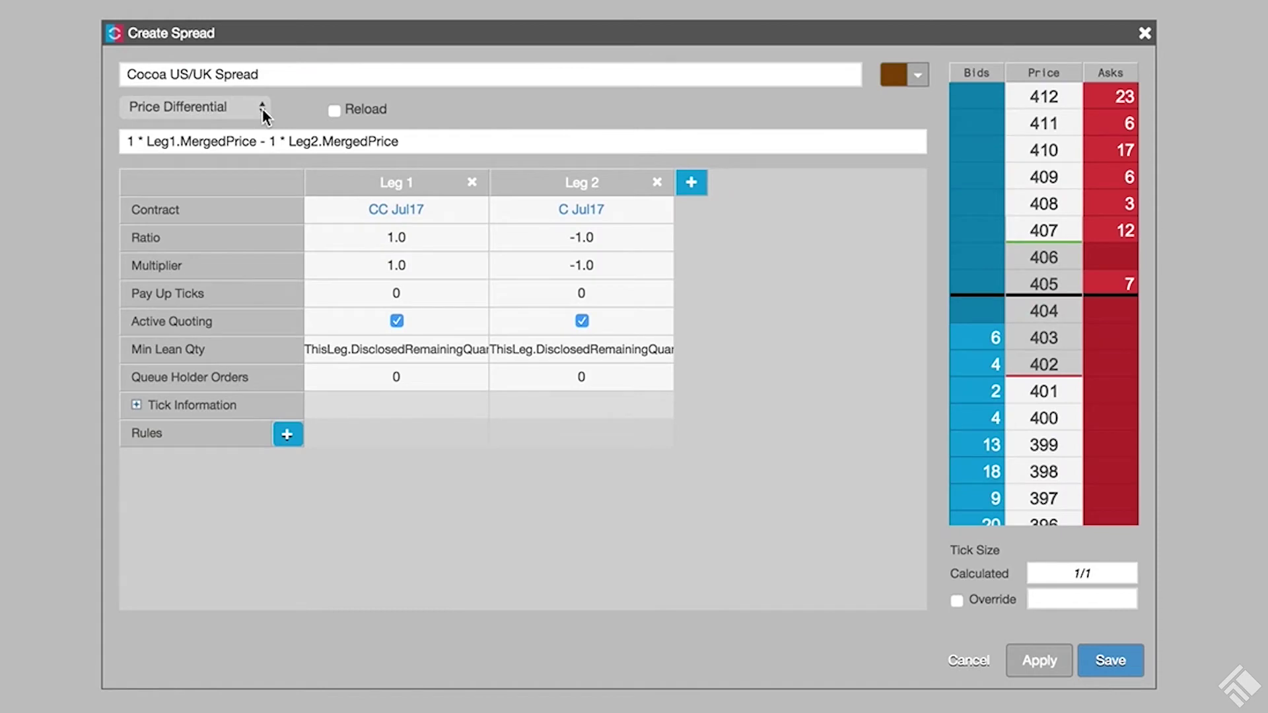
Set the spread's pricing mode to Custom so the formula becomes editable
click(263, 108)
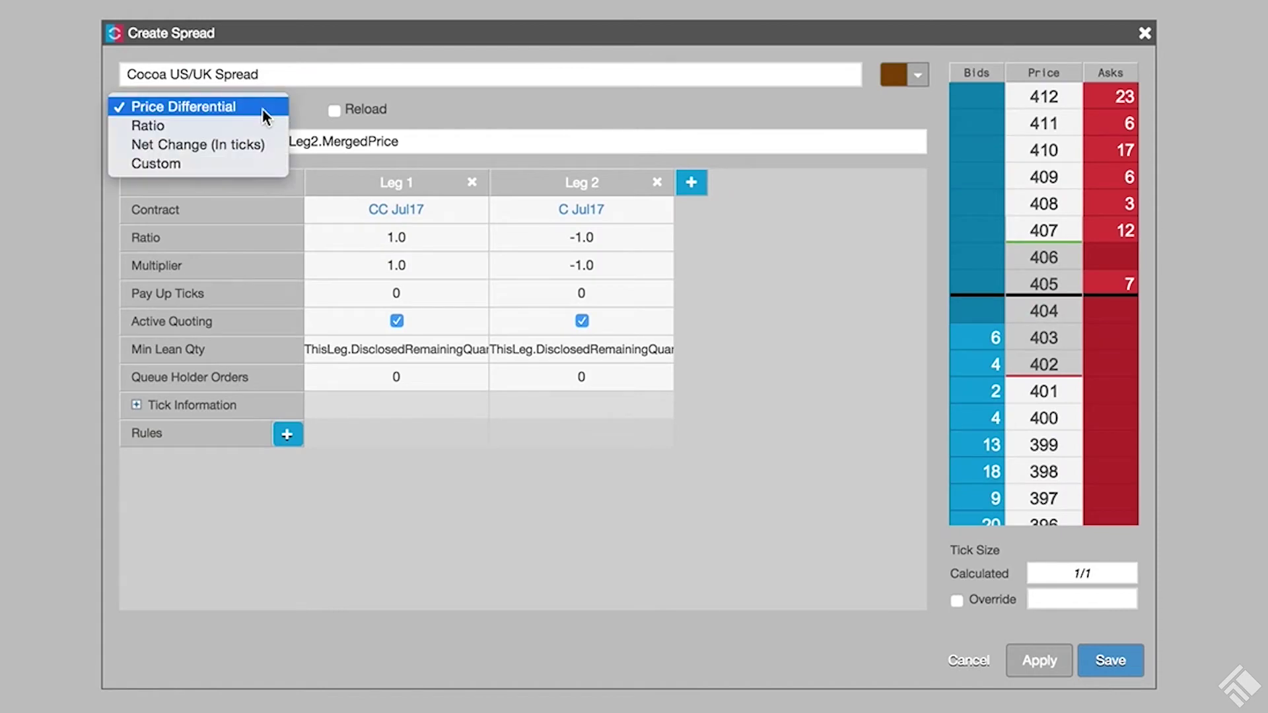
click(241, 165)
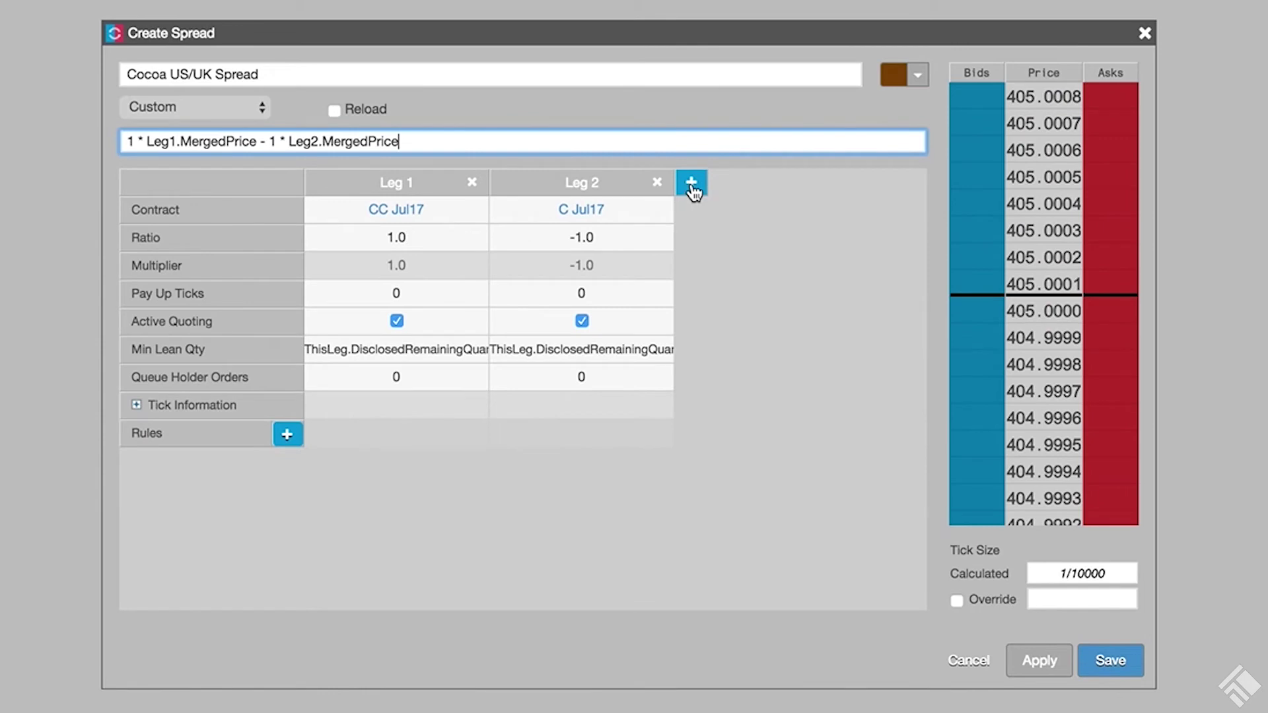
Add Leg 3 as 6B Jun17 with Active Quoting and Enable Hedging turned off
click(693, 188)
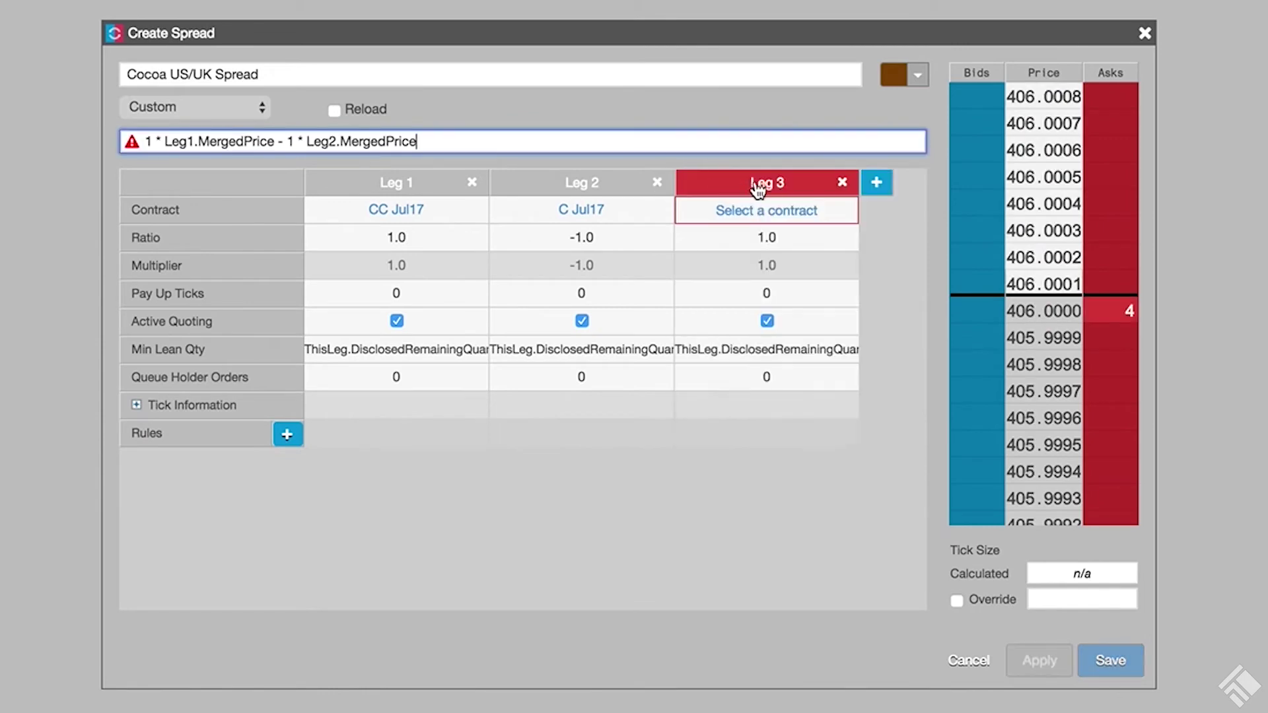
click(769, 210)
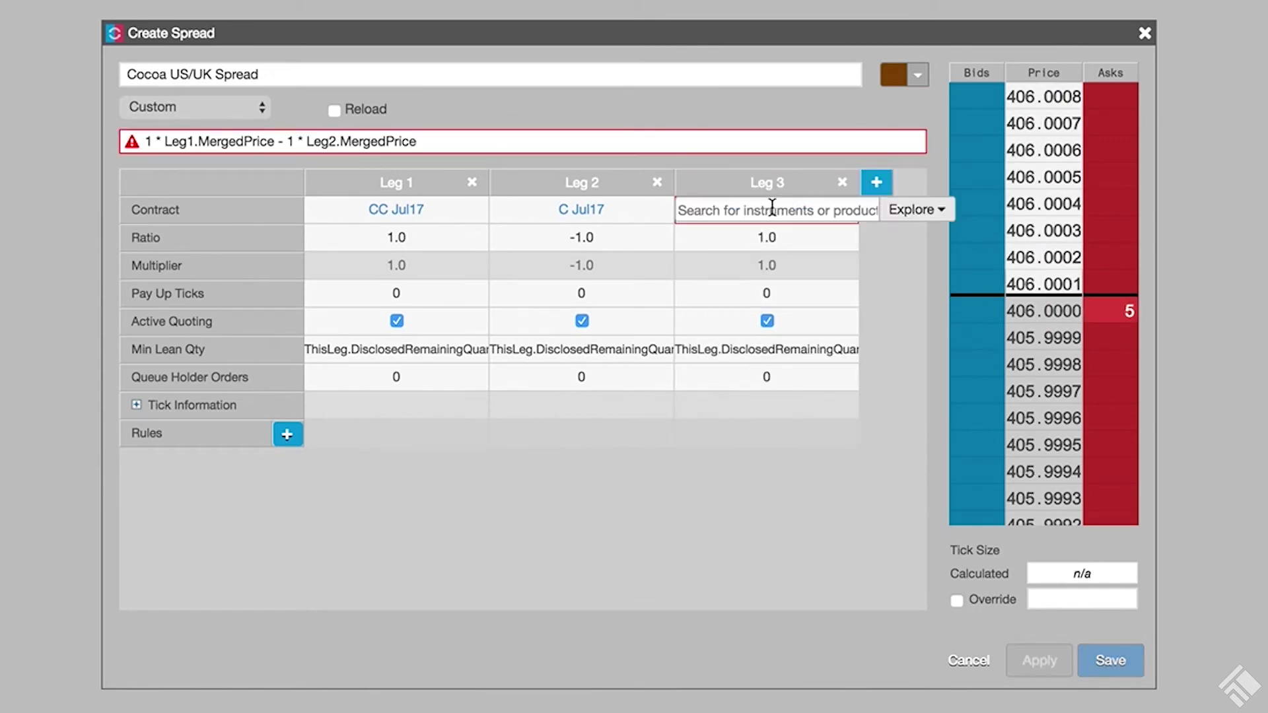
text(6b)
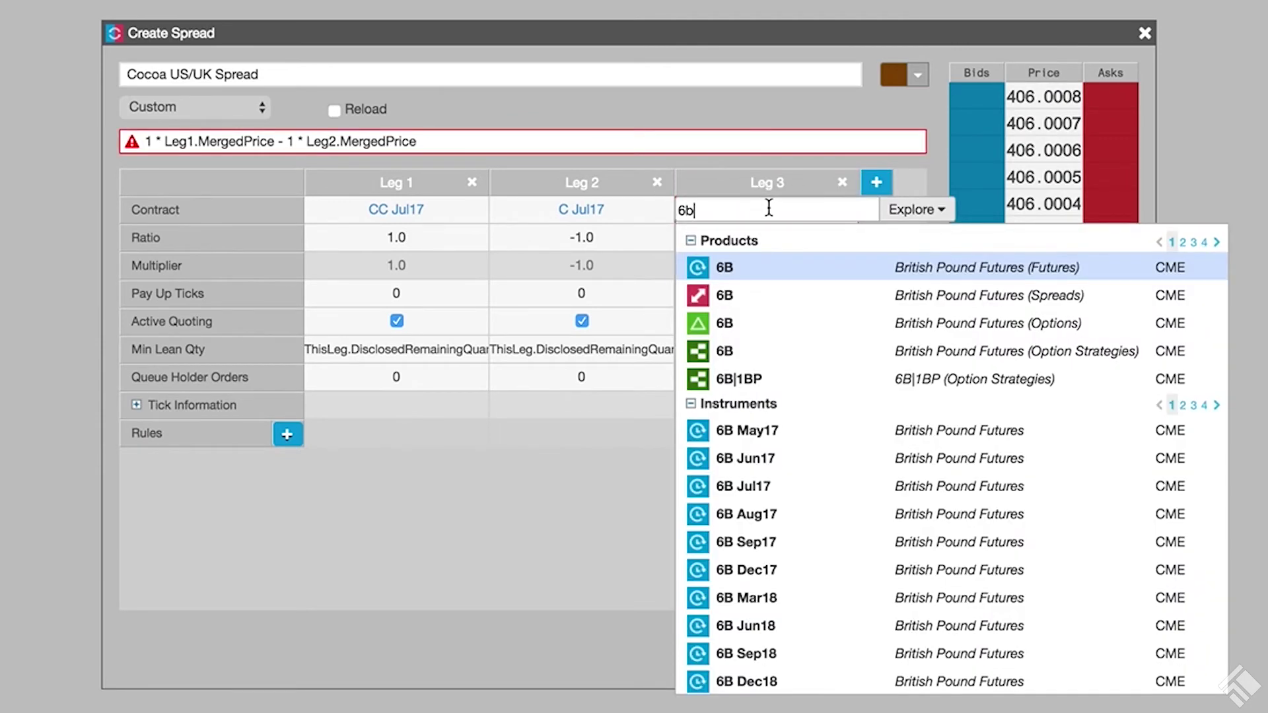
click(784, 460)
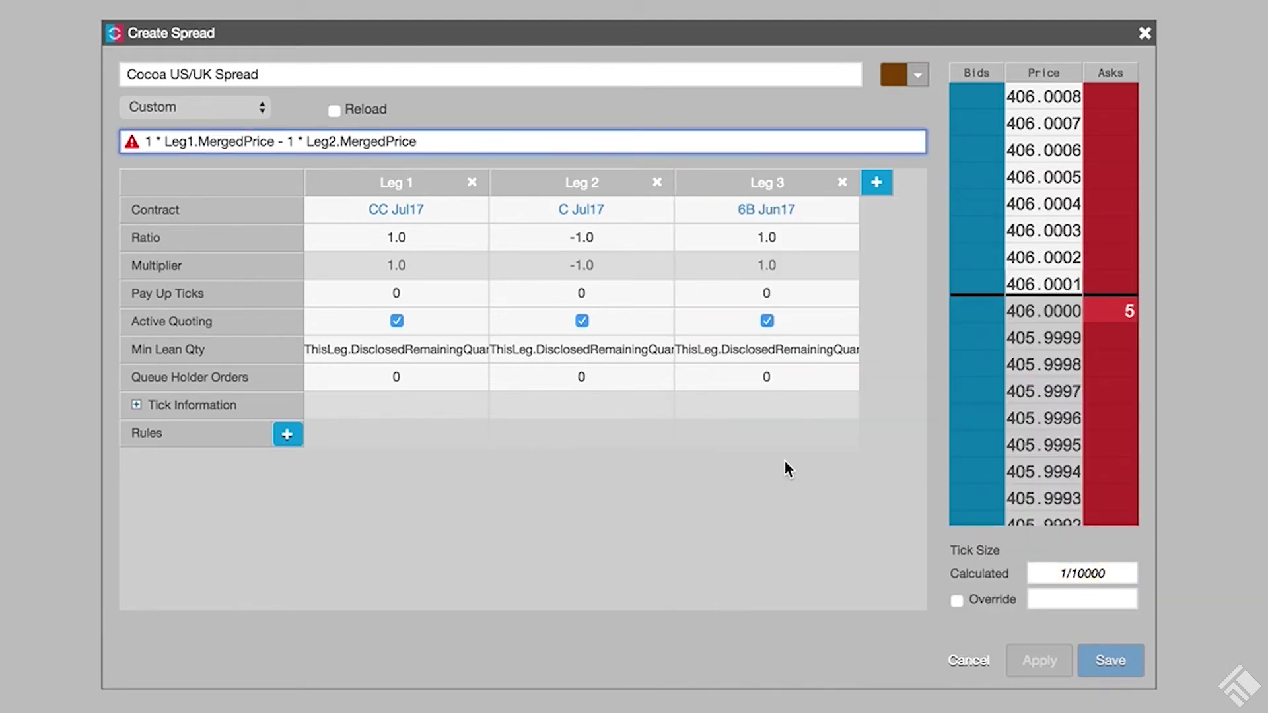
click(767, 321)
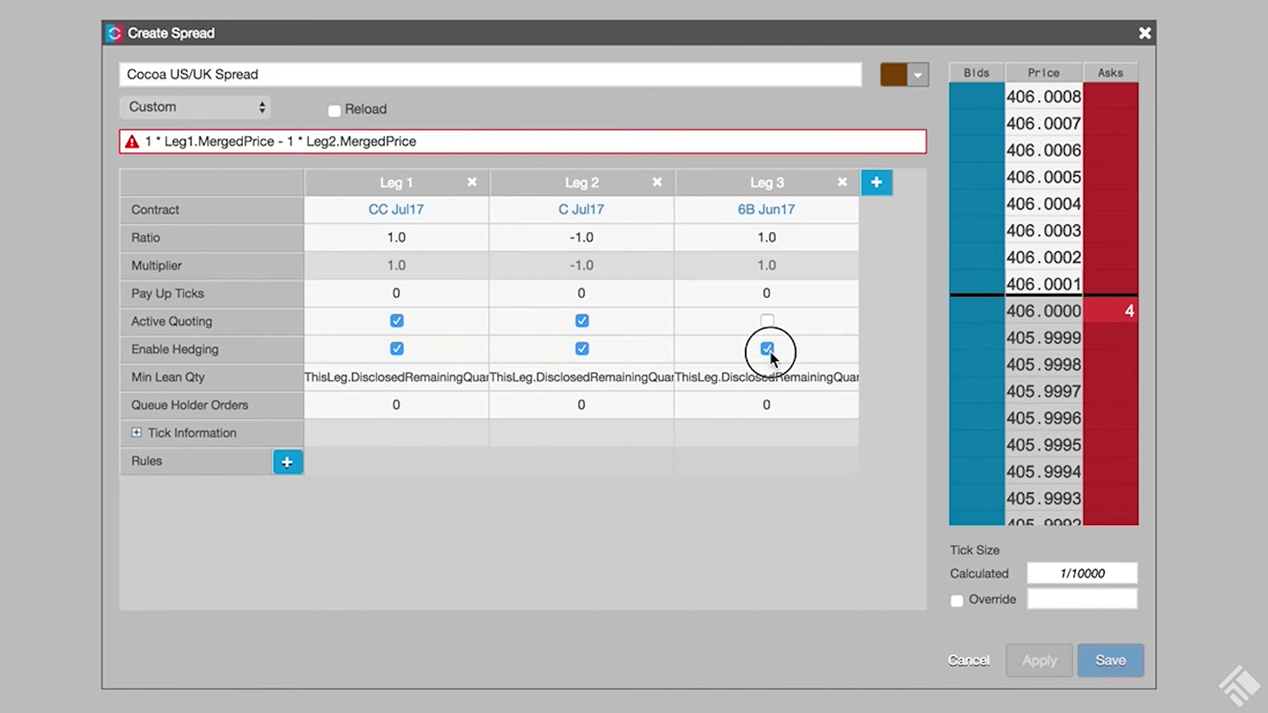
click(770, 353)
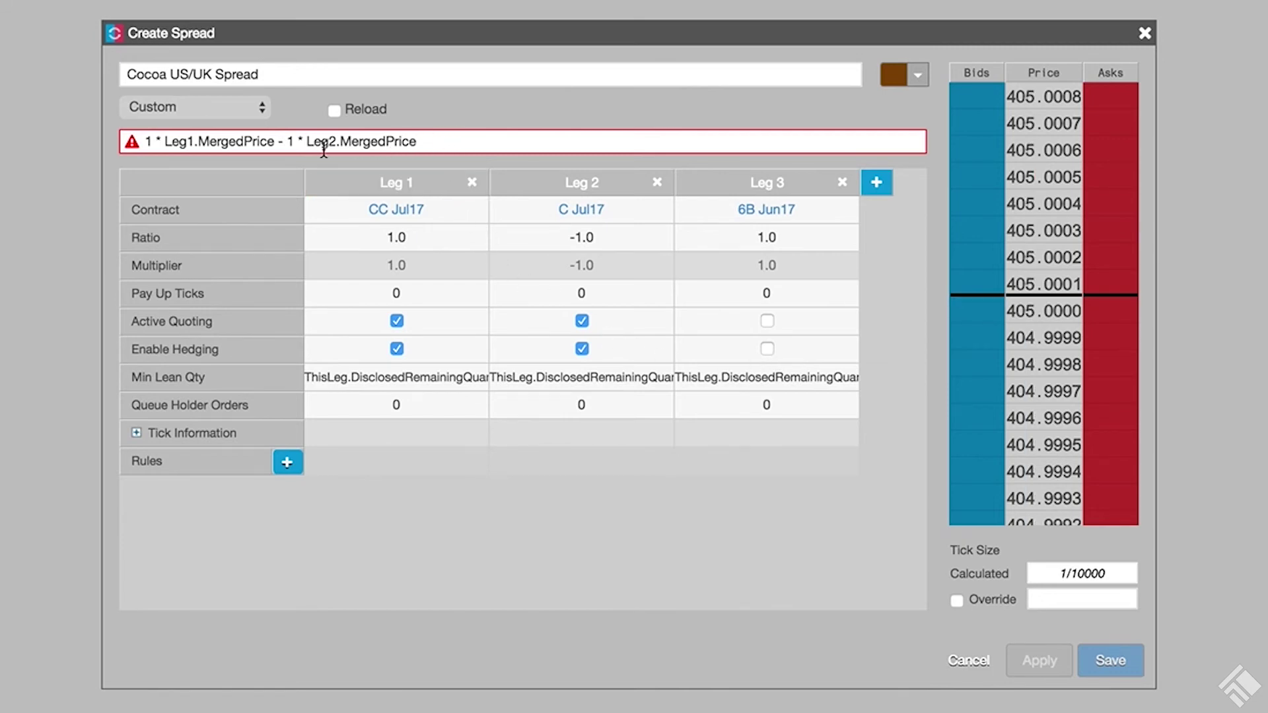
Change the formula to 1 * Leg1.MergedPrice - (1 * Leg2.MergedPrice / 1 * Leg3.MergedPrice)
click(289, 142)
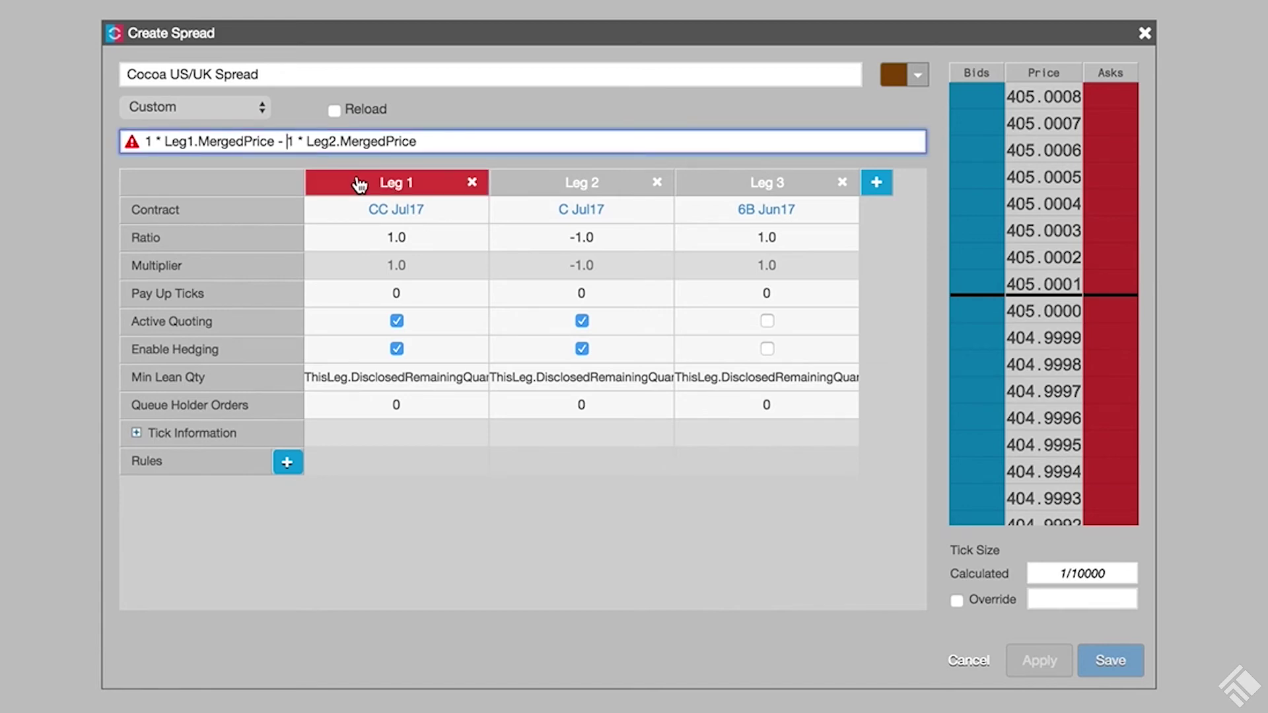
text(()
click(487, 139)
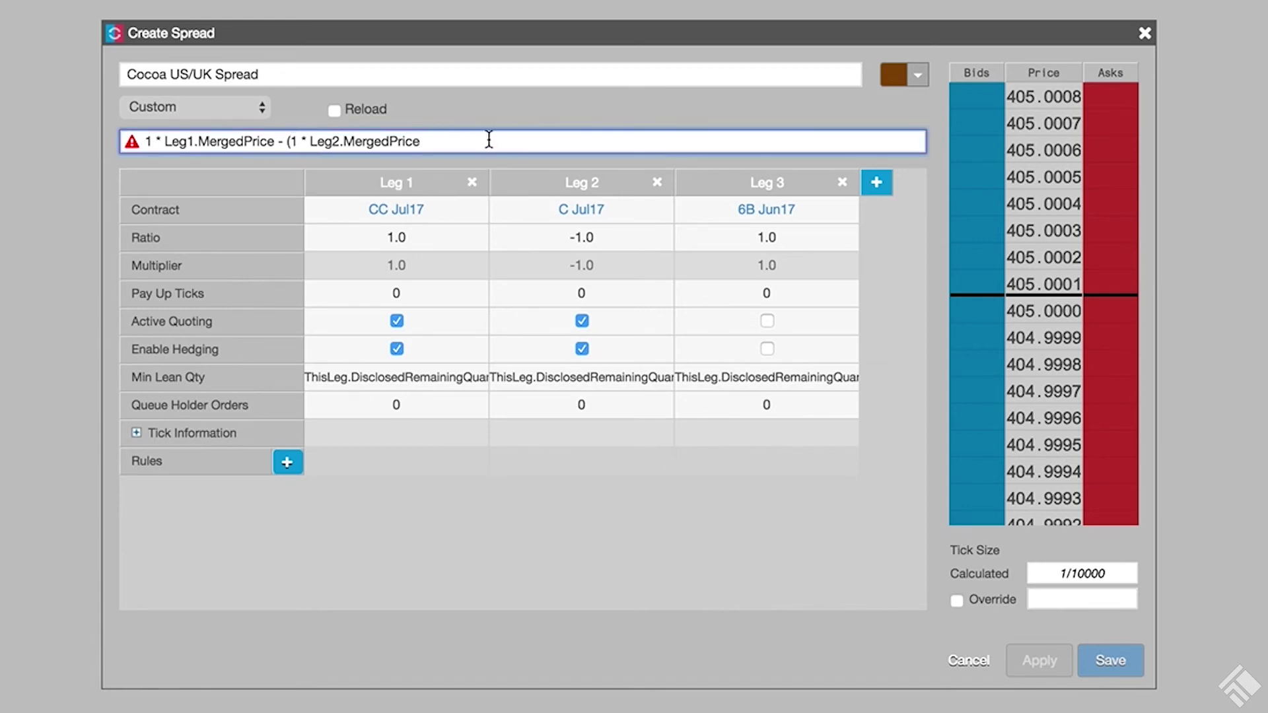
text())
text( / )
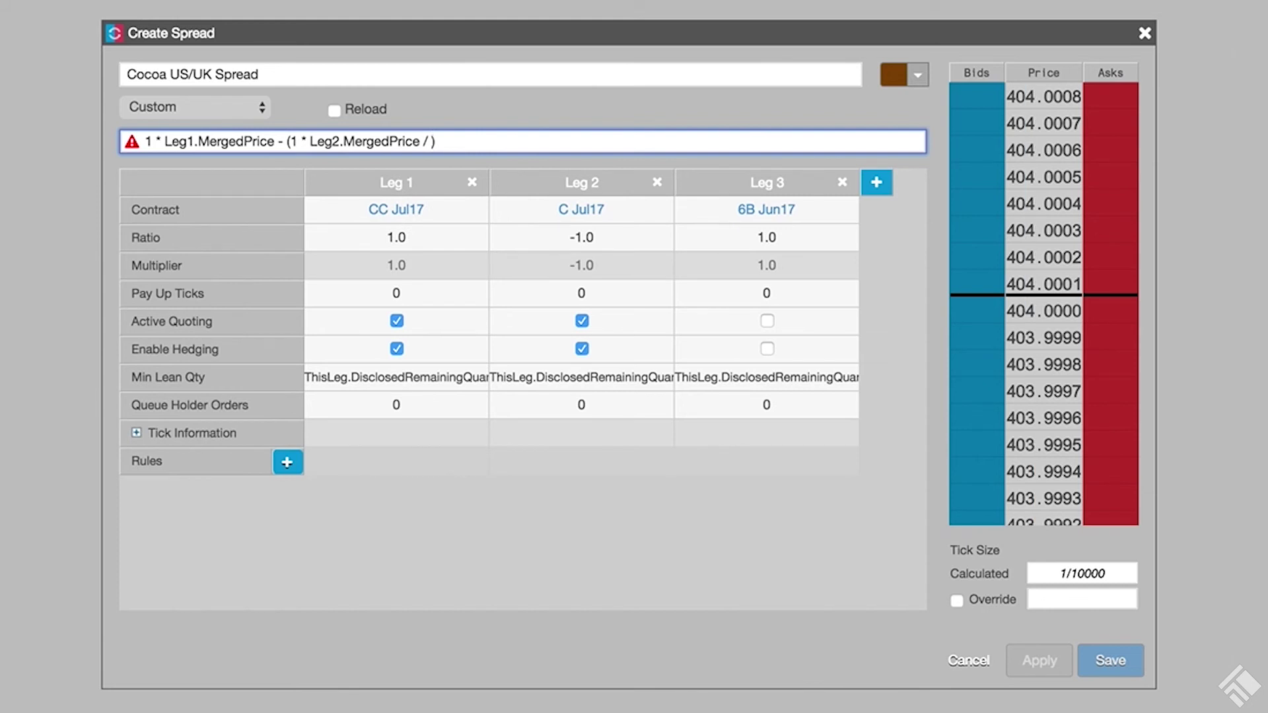
text(1)
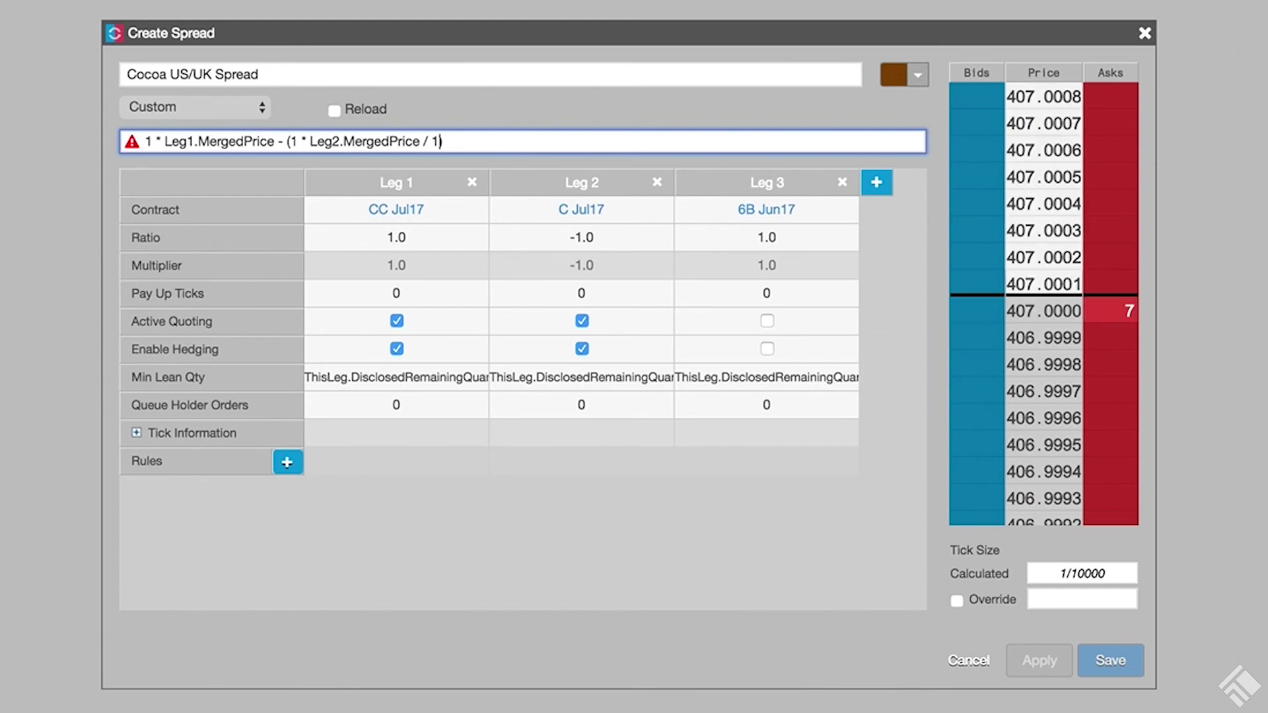
text( *)
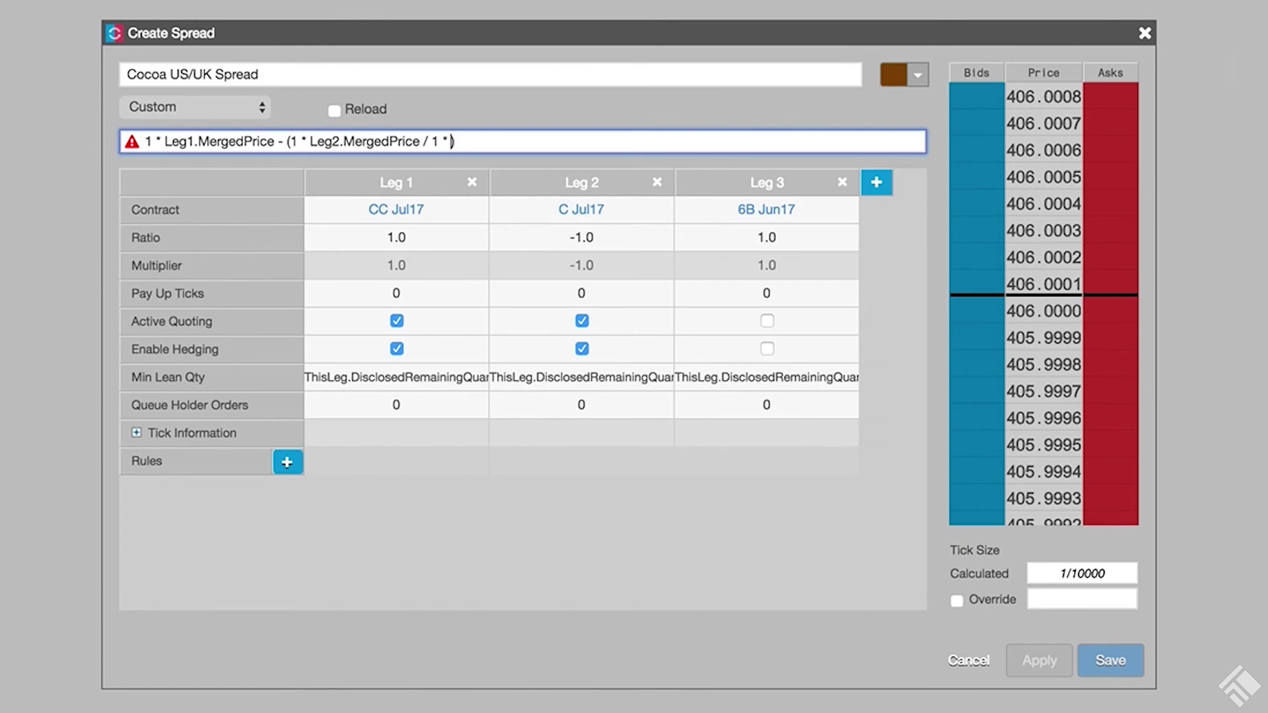
text(Leg)
click(464, 235)
text(.mer)
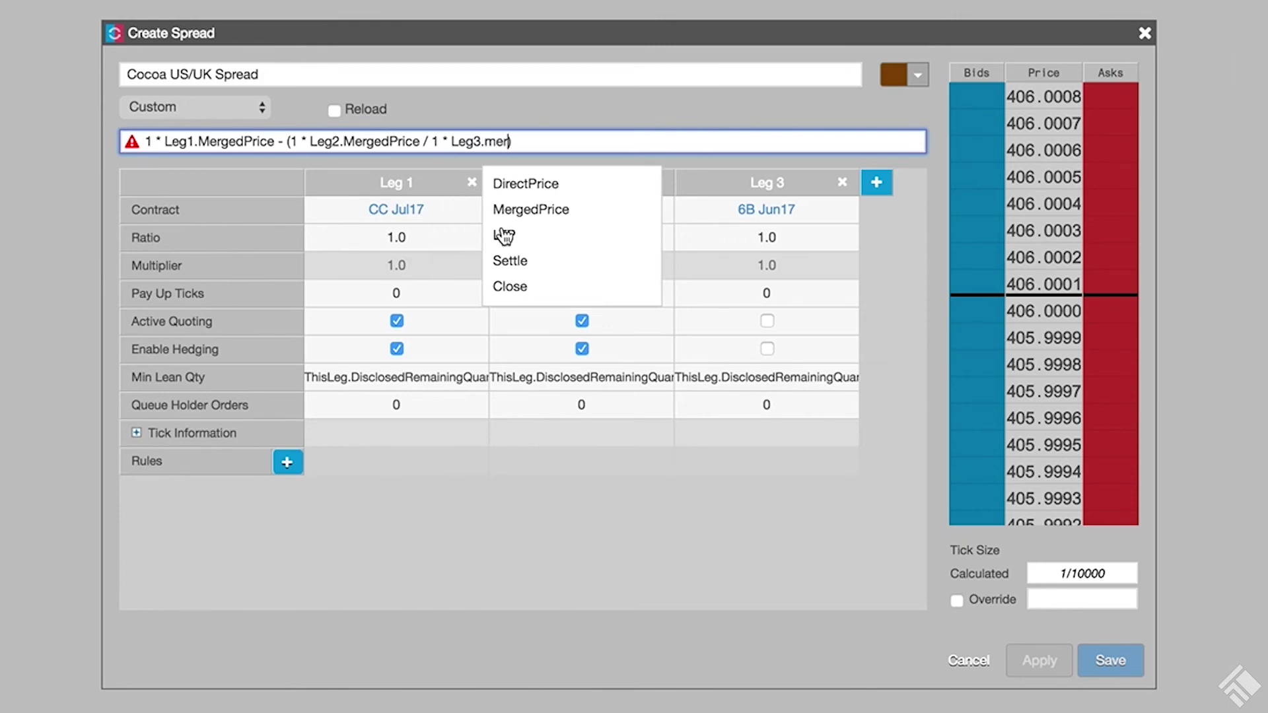
click(528, 210)
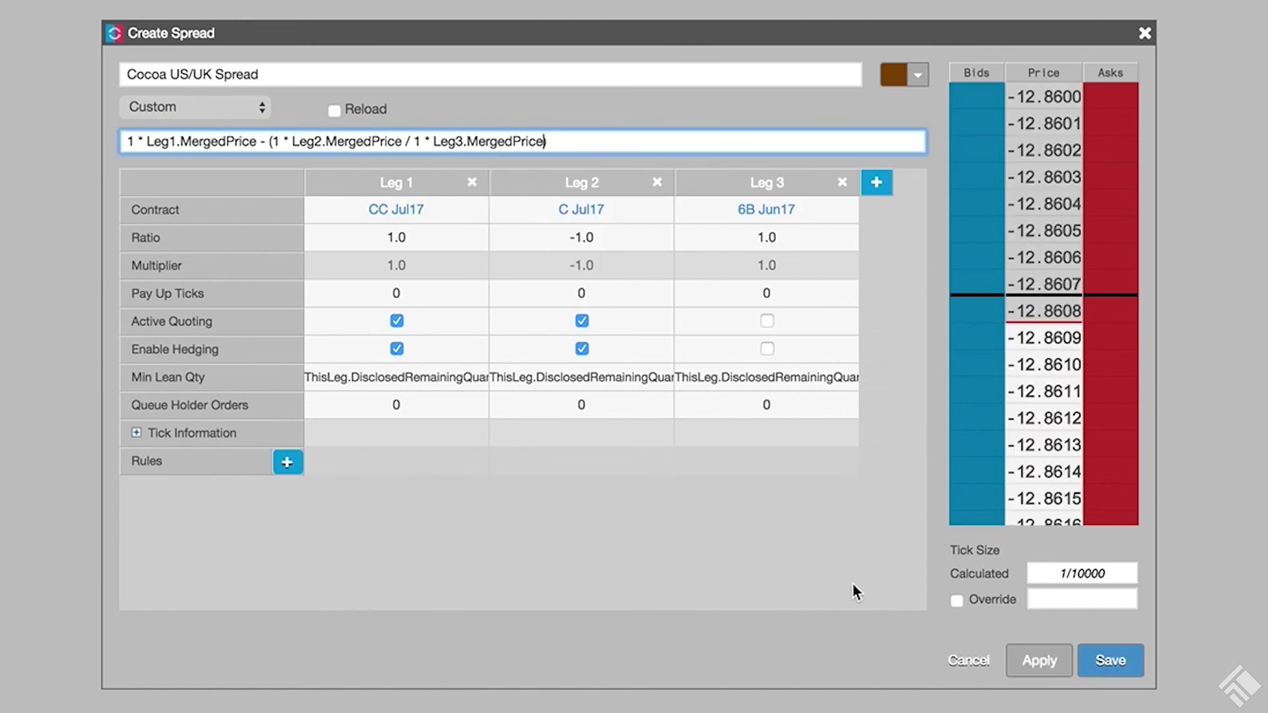
Override the spread tick size to 1/1 and apply the settings
click(956, 600)
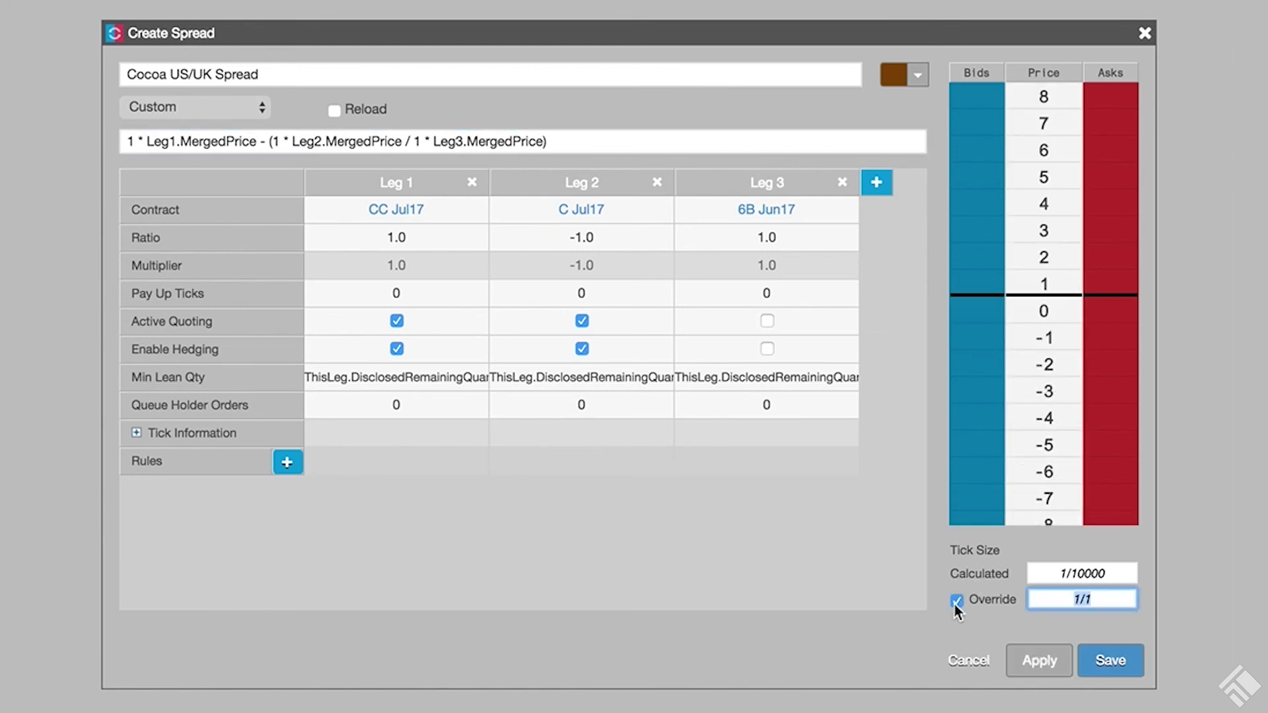
click(1037, 662)
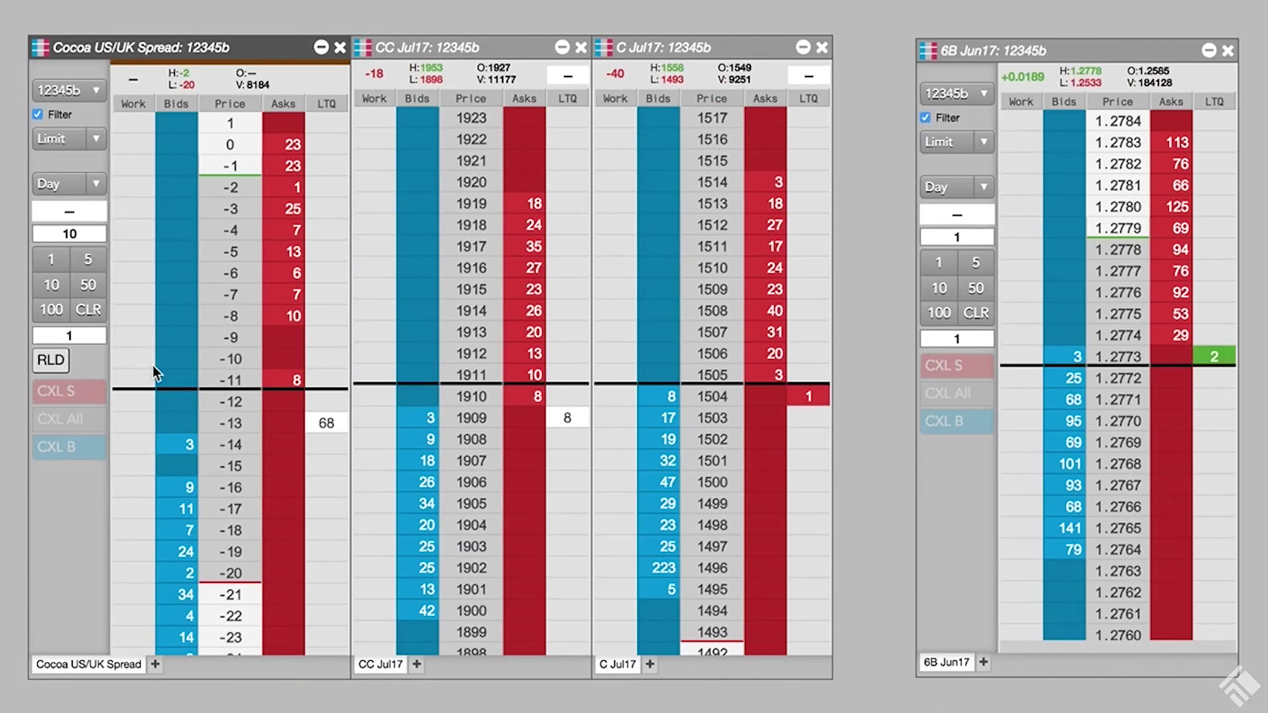
Place a 10-lot buy order at -14 in the spread ladder's Bids column
click(185, 448)
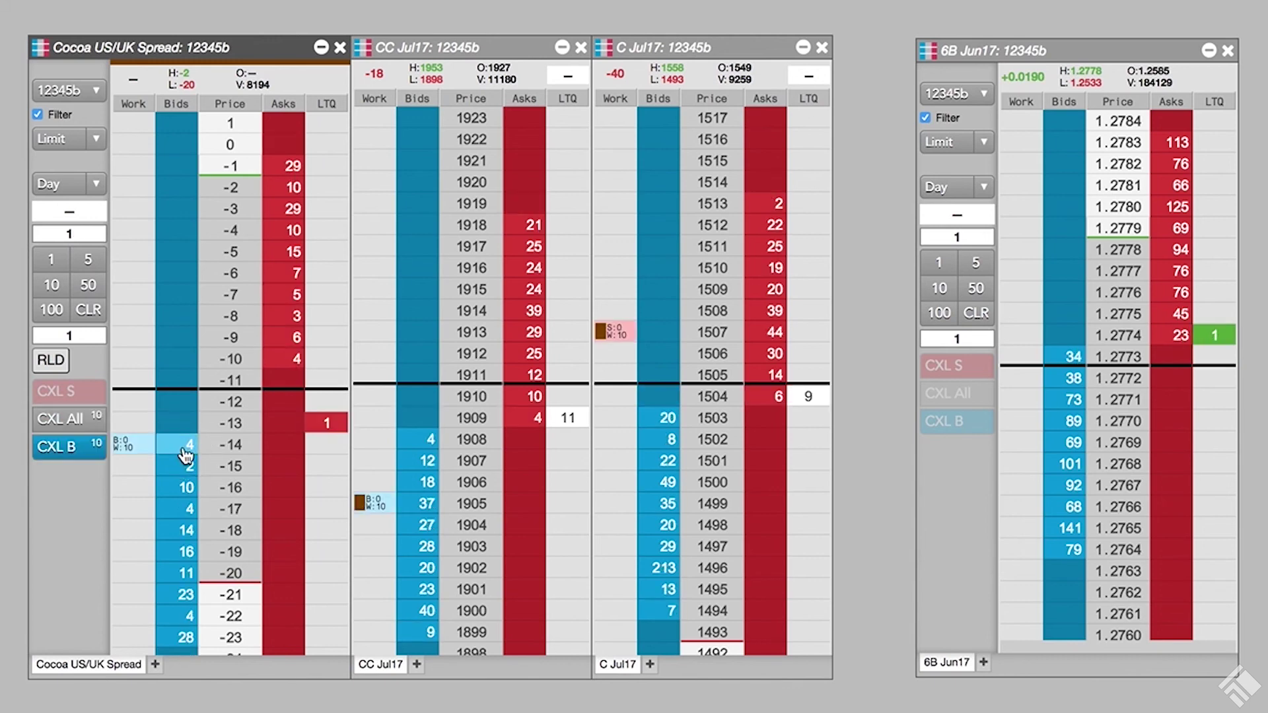